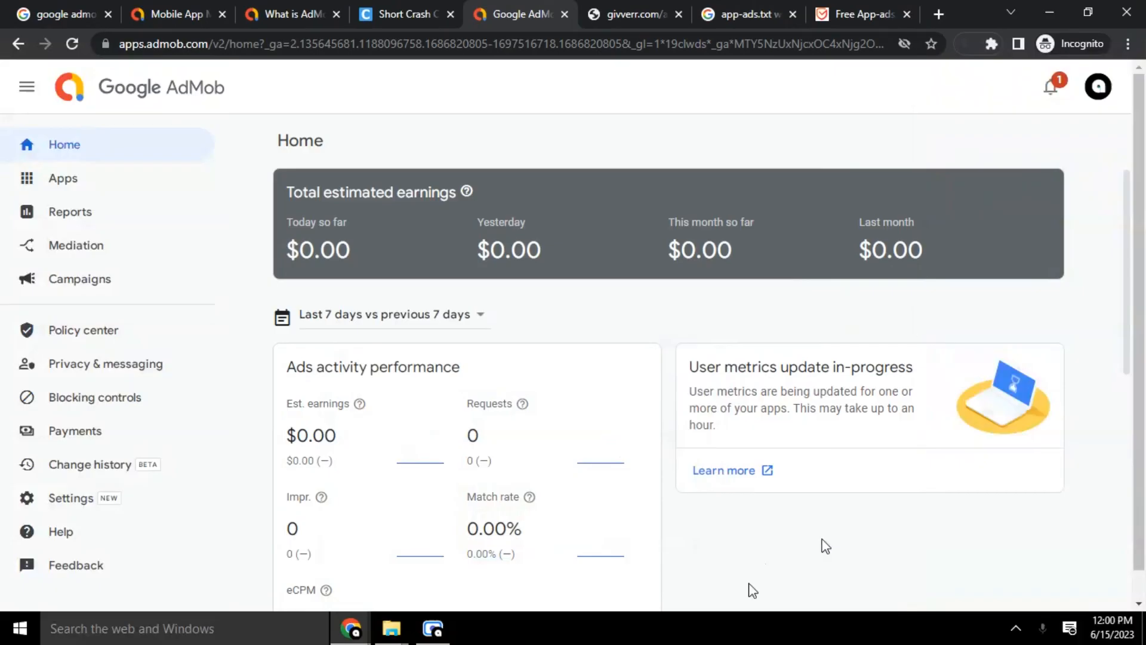
# Bring up the Apps list in the sidebar, showing 360 and Givverr - Giving and Gifting
pyautogui.moveTo(99, 189)
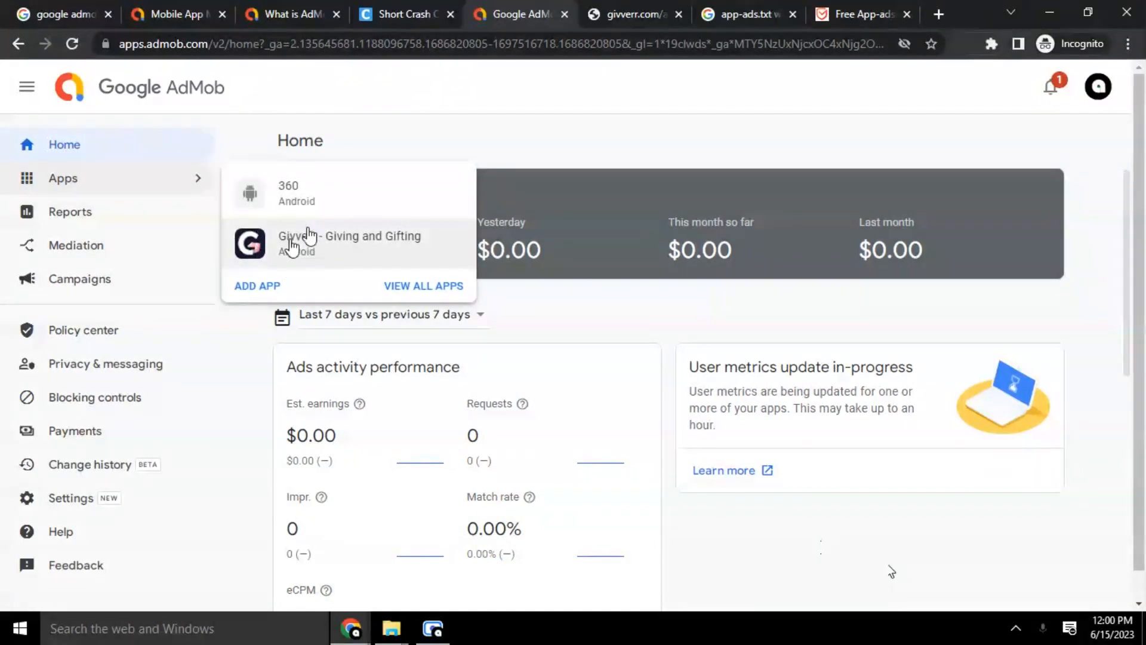
# Open the Givverr - Giving and Gifting app overview, currently Getting ready with no ad units
pyautogui.click(307, 247)
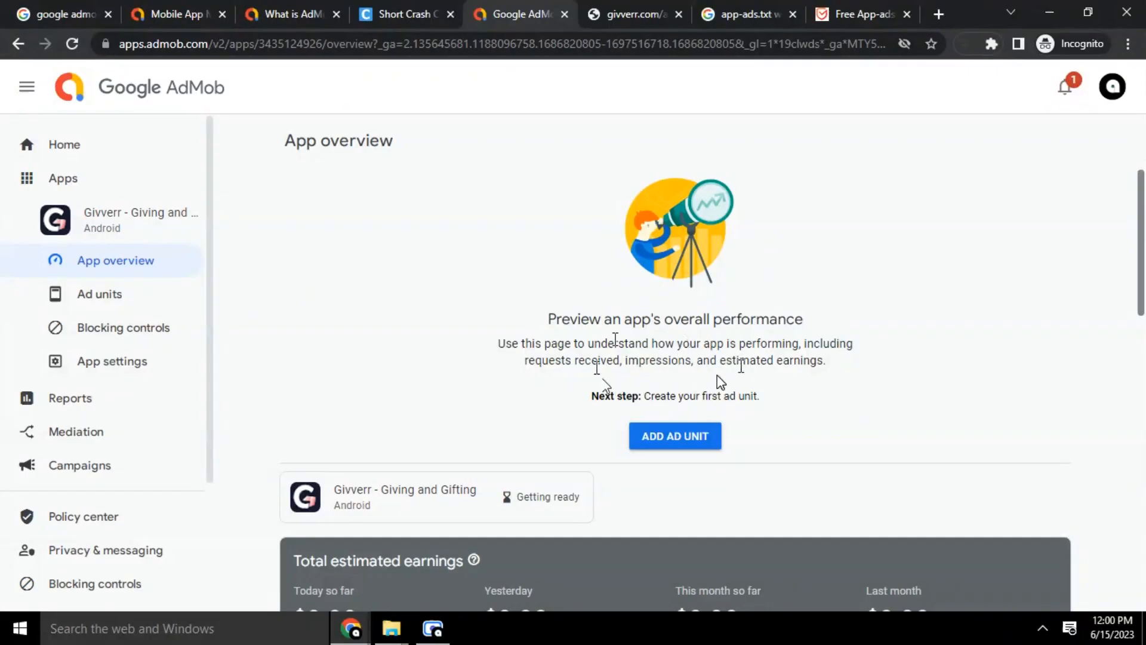
pyautogui.scroll(-4, 719, 377)
pyautogui.scroll(3, 724, 383)
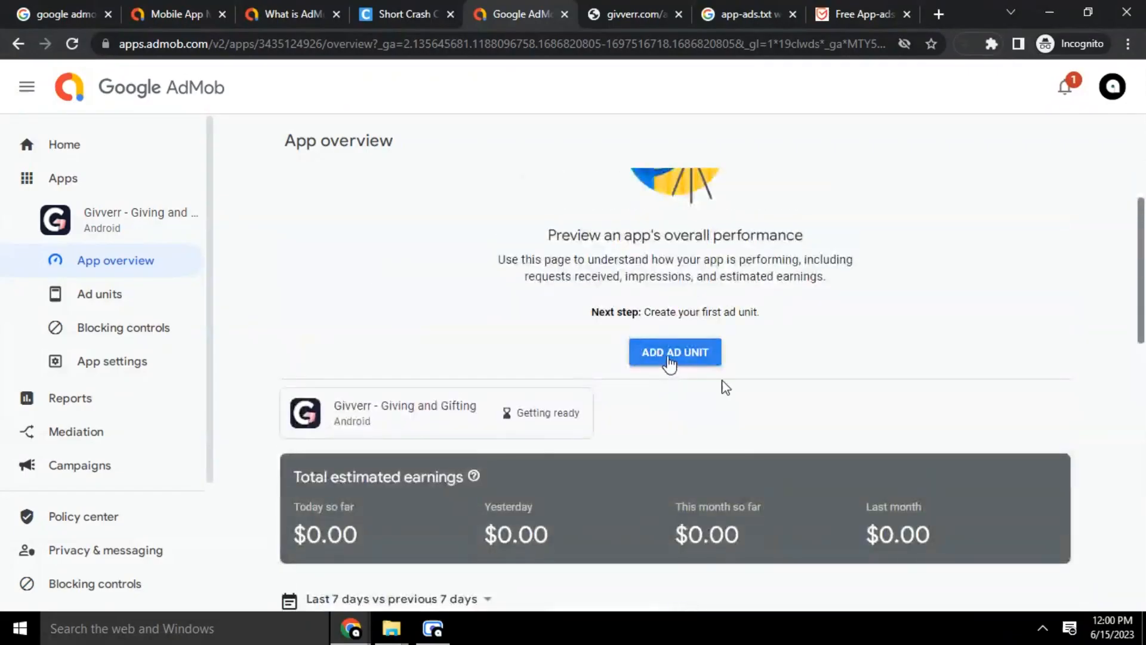
# Start a new Givverr ad unit and browse the Banner, Interstitial, Rewarded and App open formats
pyautogui.click(668, 358)
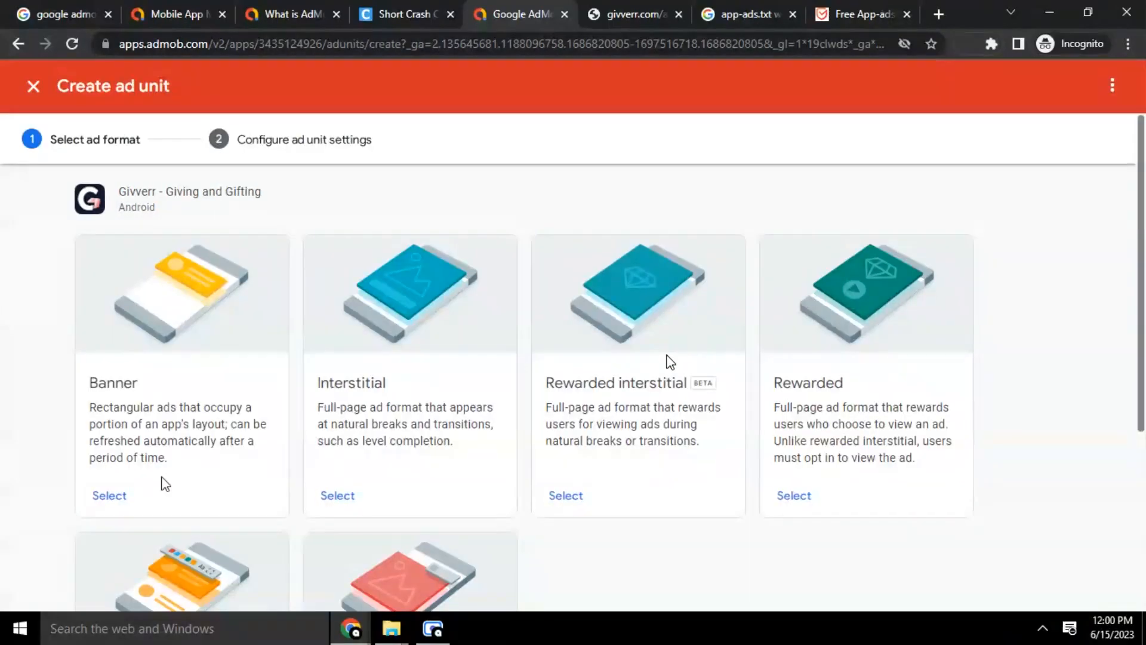
pyautogui.scroll(-5, 826, 399)
pyautogui.scroll(5, 826, 398)
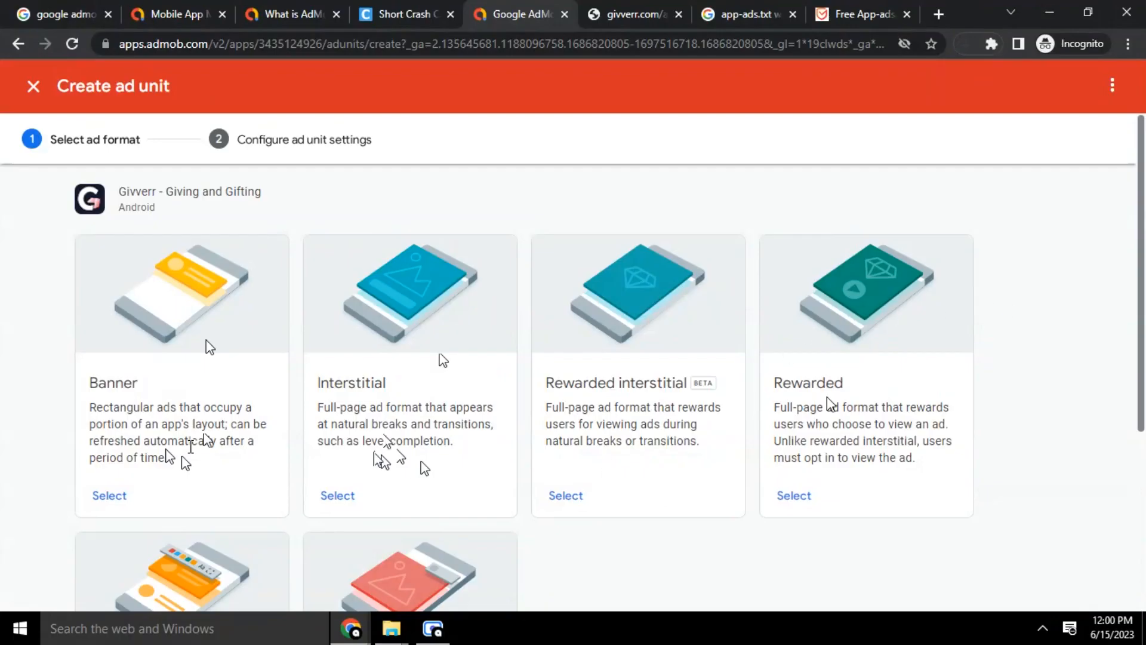
pyautogui.scroll(-4, 997, 299)
pyautogui.scroll(3, 1074, 301)
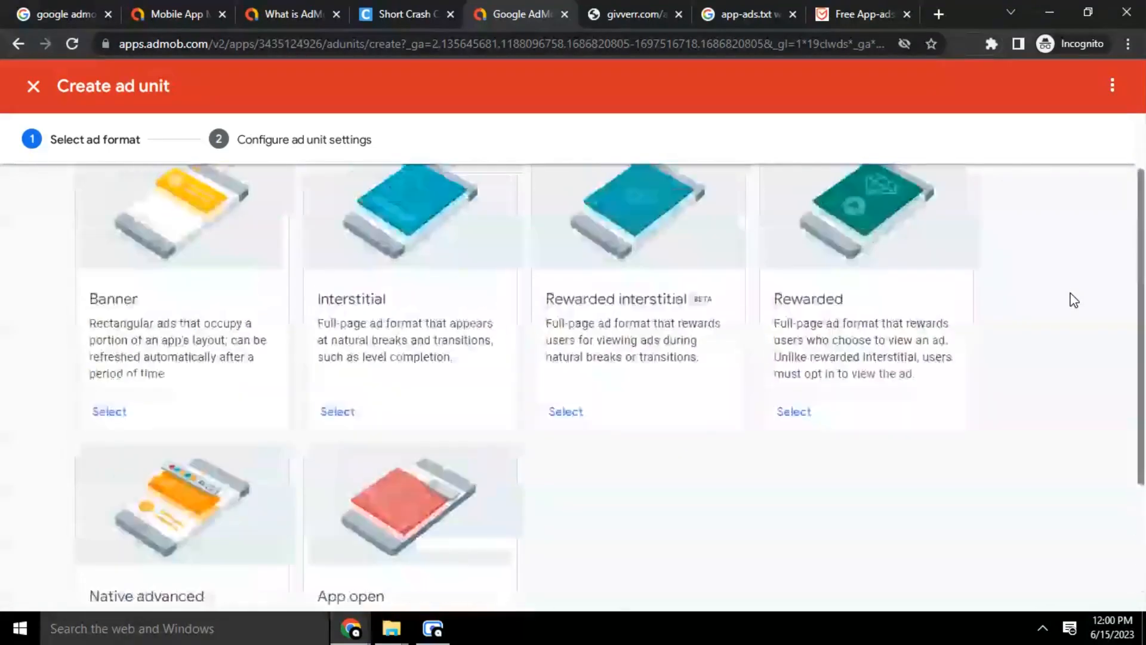
pyautogui.scroll(2, 1074, 300)
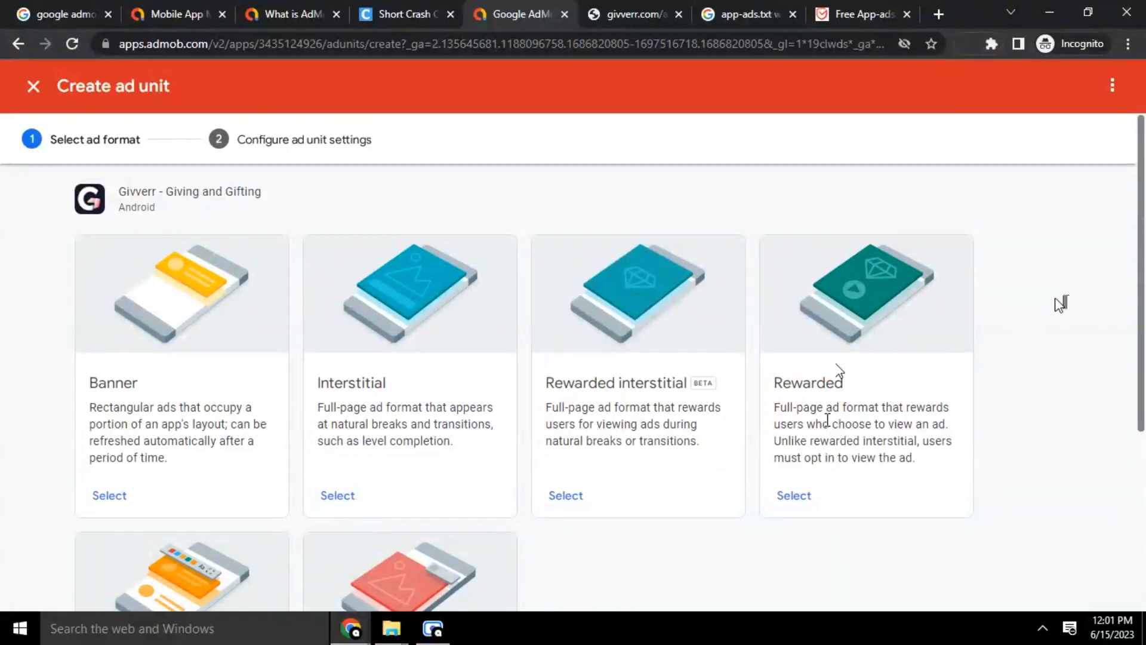
pyautogui.scroll(-4, 838, 373)
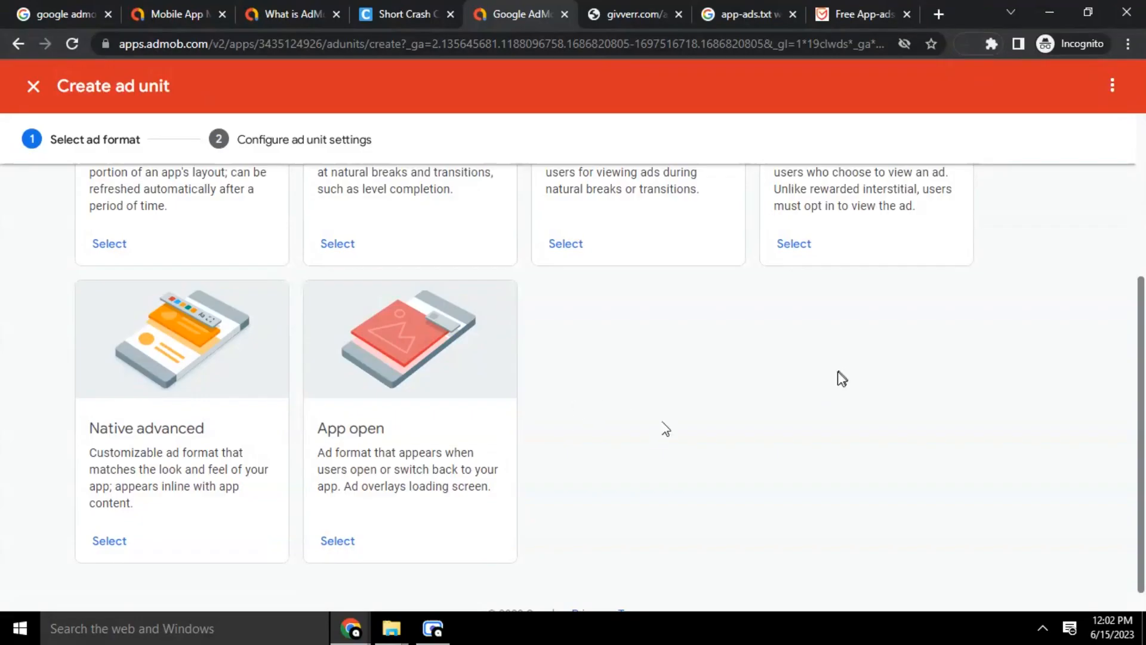
pyautogui.scroll(4, 666, 421)
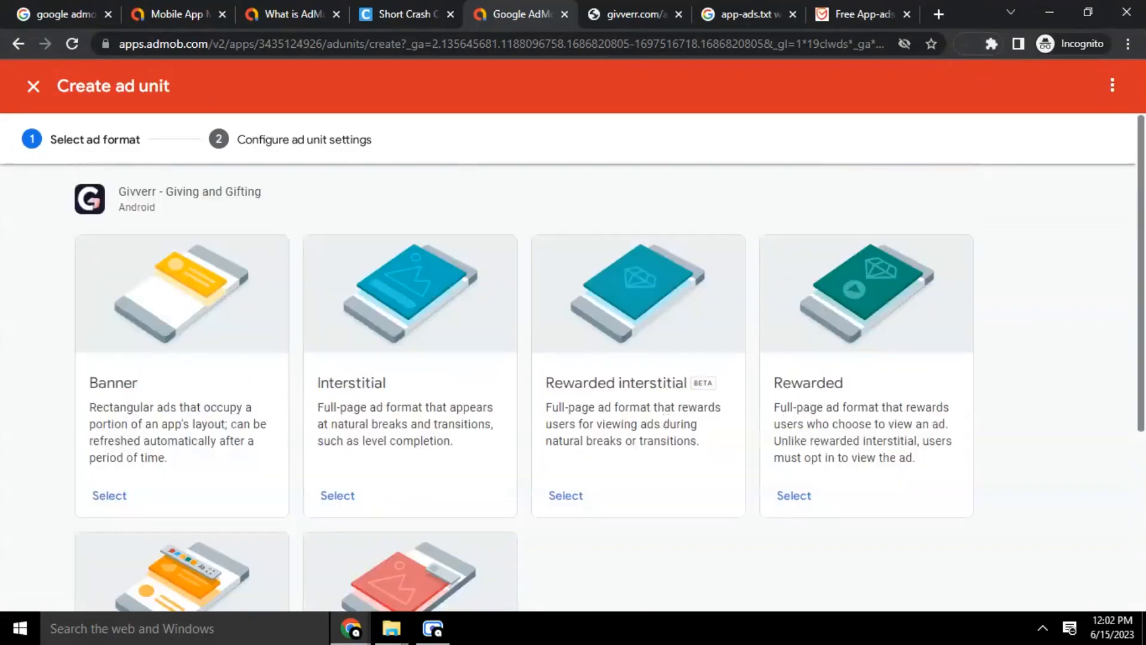
pyautogui.scroll(-5, 666, 420)
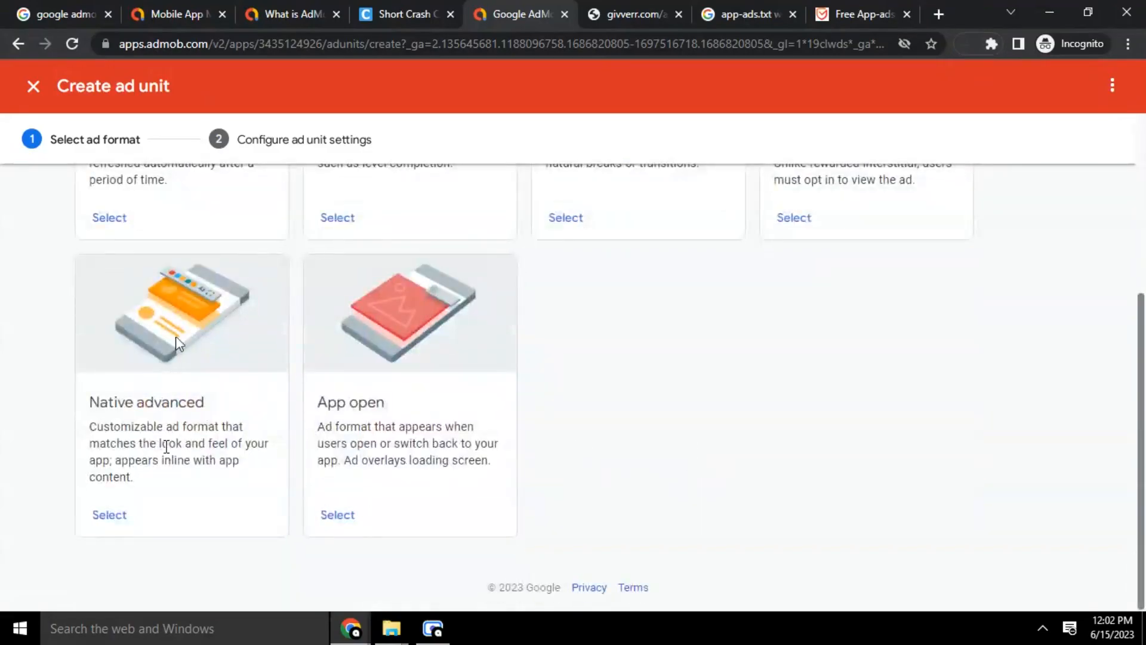
# Choose the Native advanced format and name the ad unit 'Native advanced 1'
pyautogui.click(114, 515)
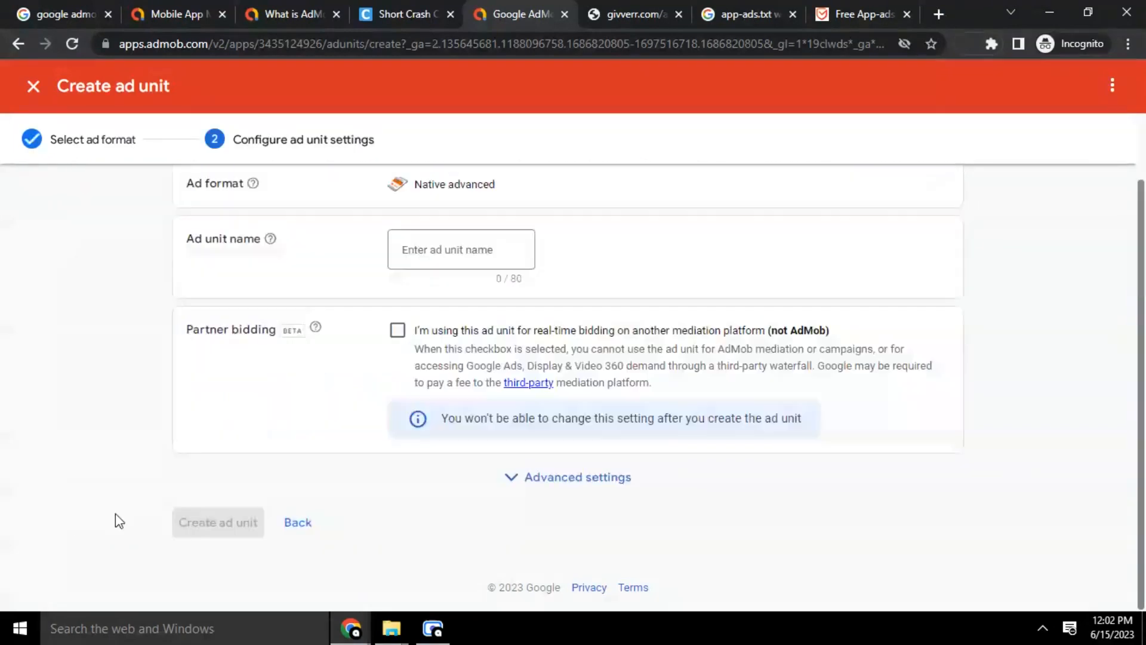
pyautogui.scroll(1, 456, 304)
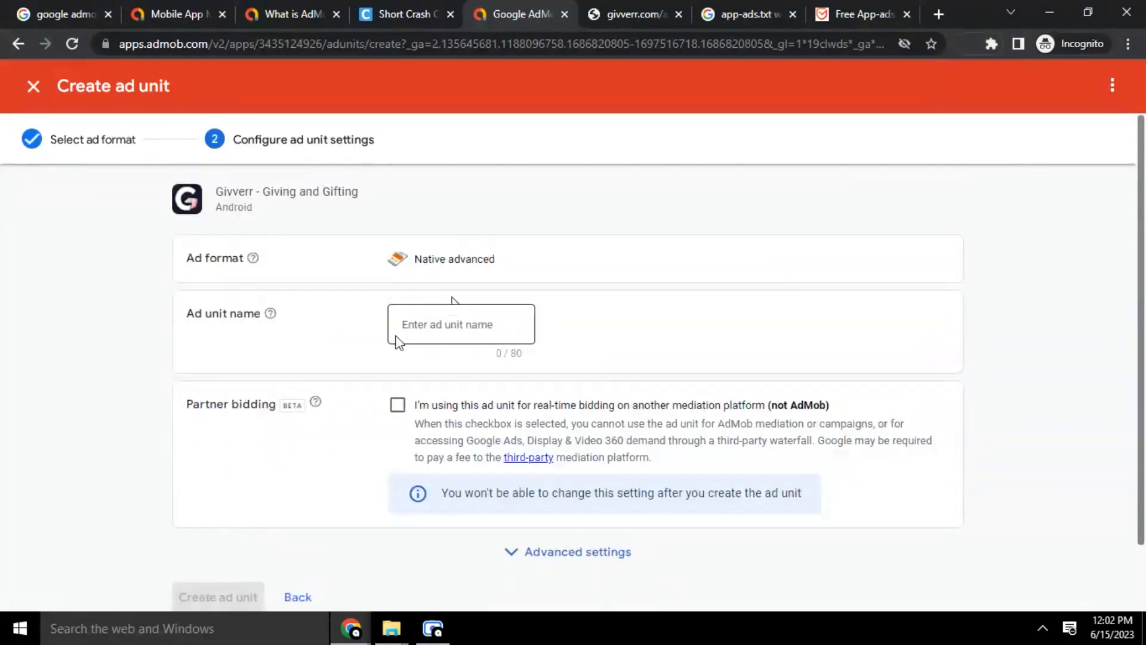
pyautogui.scroll(-1, 468, 296)
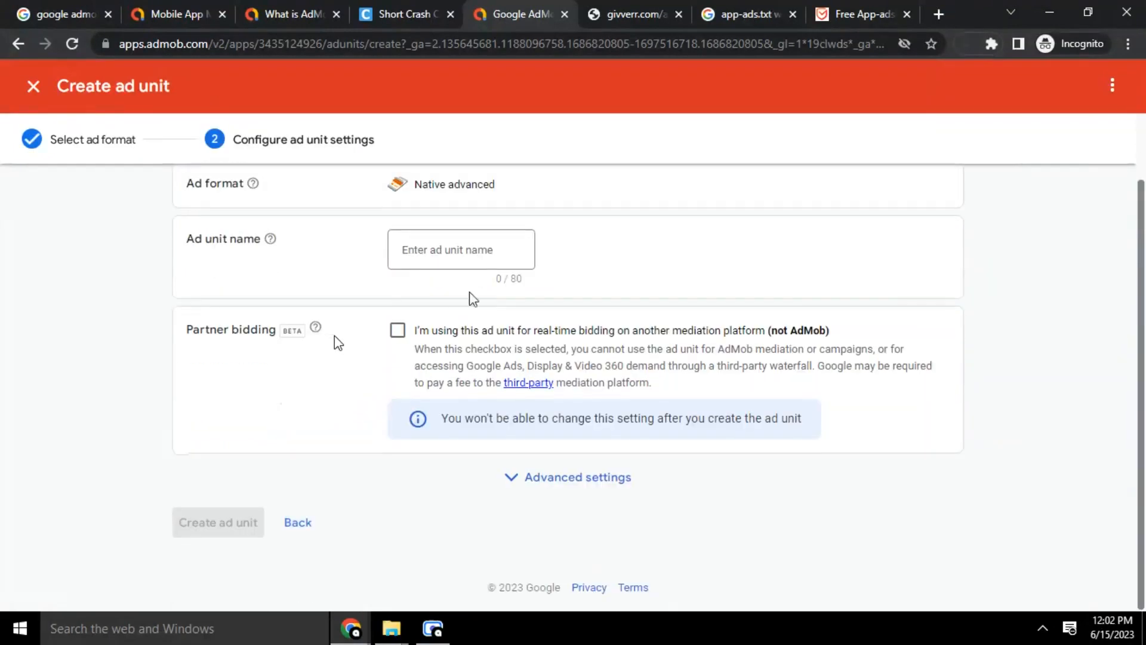
pyautogui.scroll(1, 466, 256)
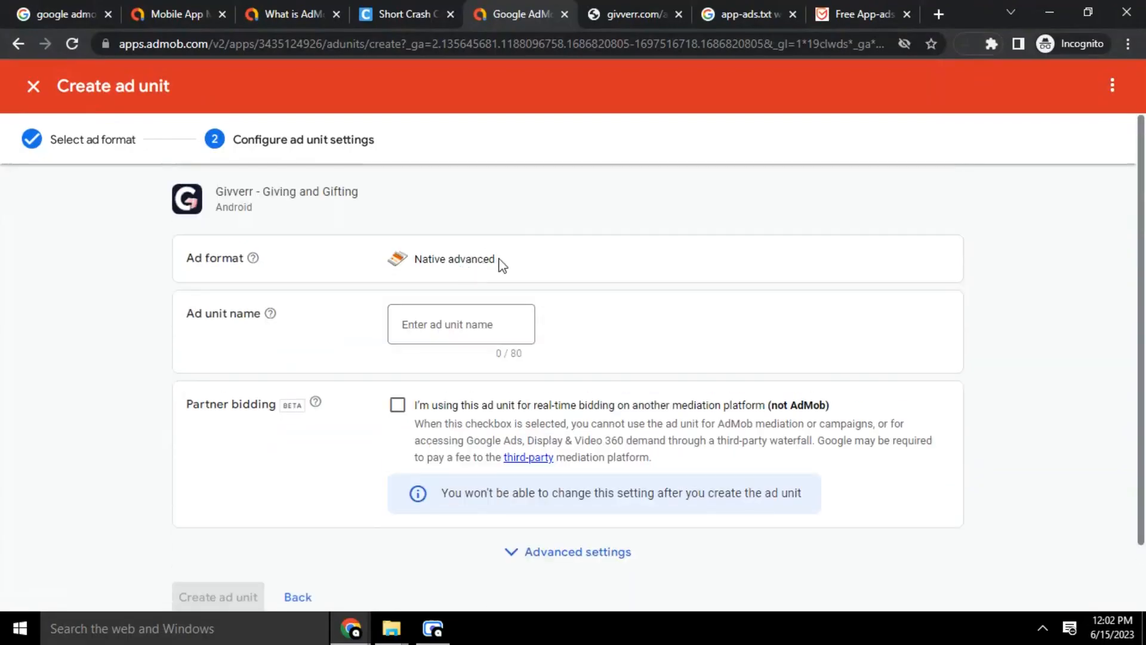
pyautogui.moveTo(499, 261); pyautogui.dragTo(414, 260)
pyautogui.rightClick(417, 257)
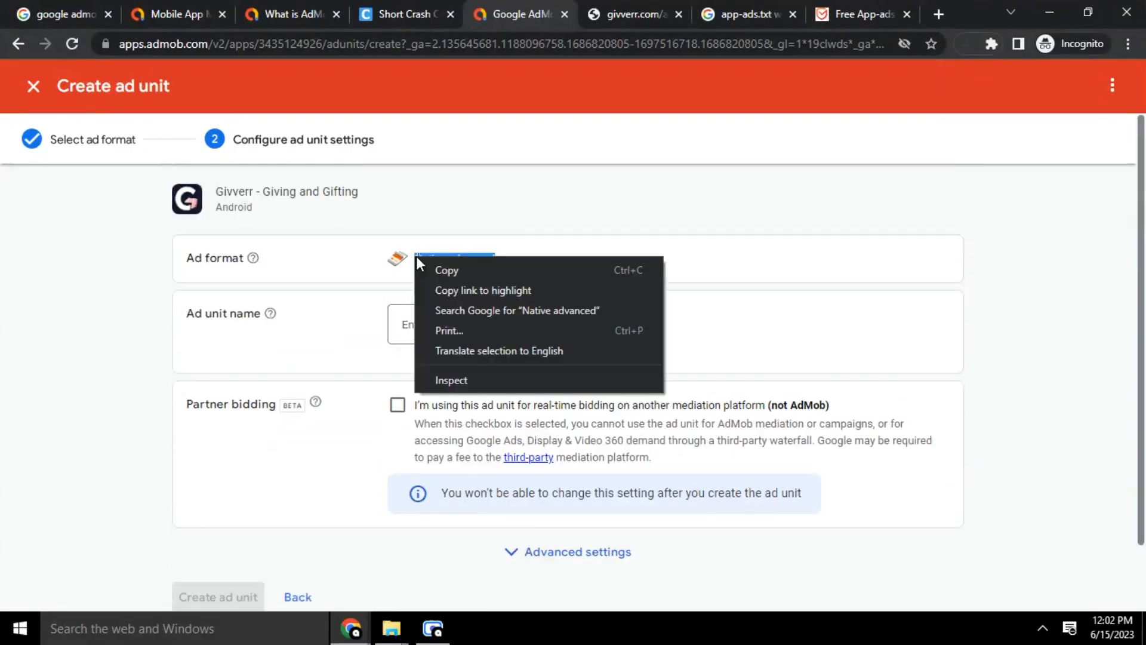
pyautogui.click(456, 268)
pyautogui.click(426, 324)
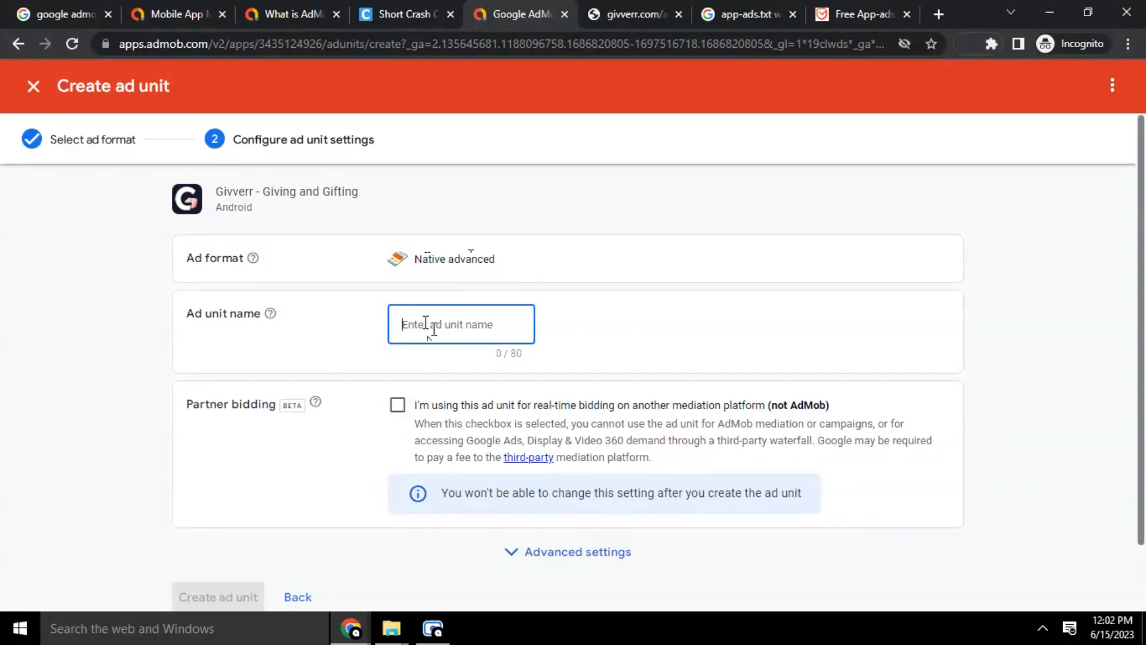
pyautogui.hotkey('ctrl', 'v')
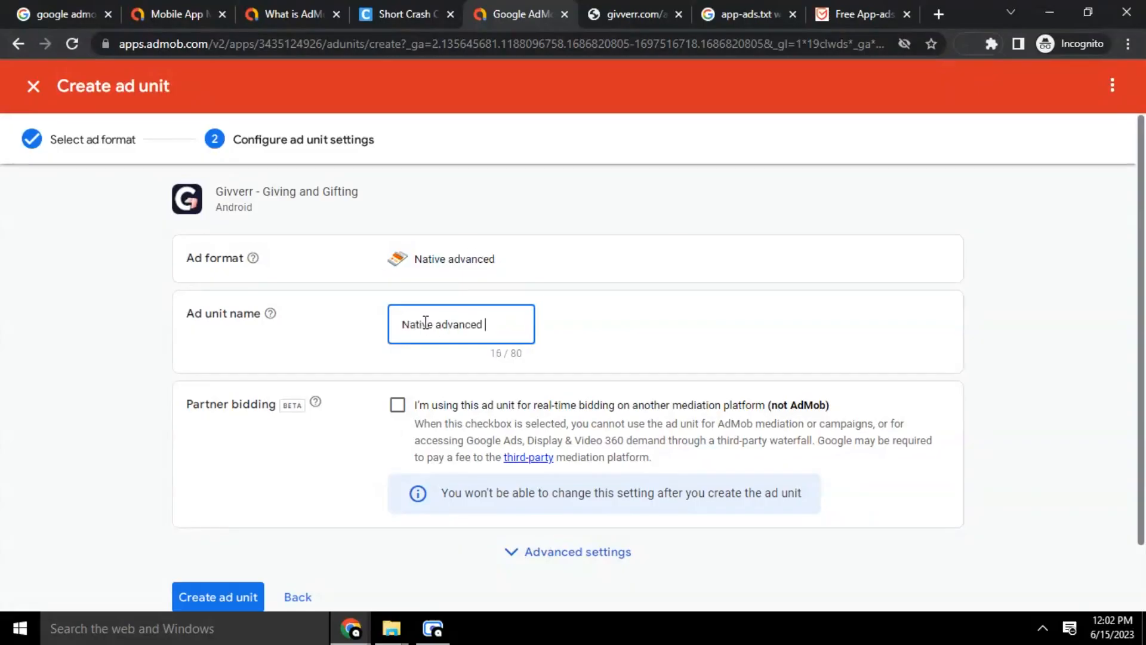
pyautogui.write('1')
# Expand Advanced settings, keeping Image and Video media and the Google-optimized eCPM floor
pyautogui.scroll(-2, 596, 332)
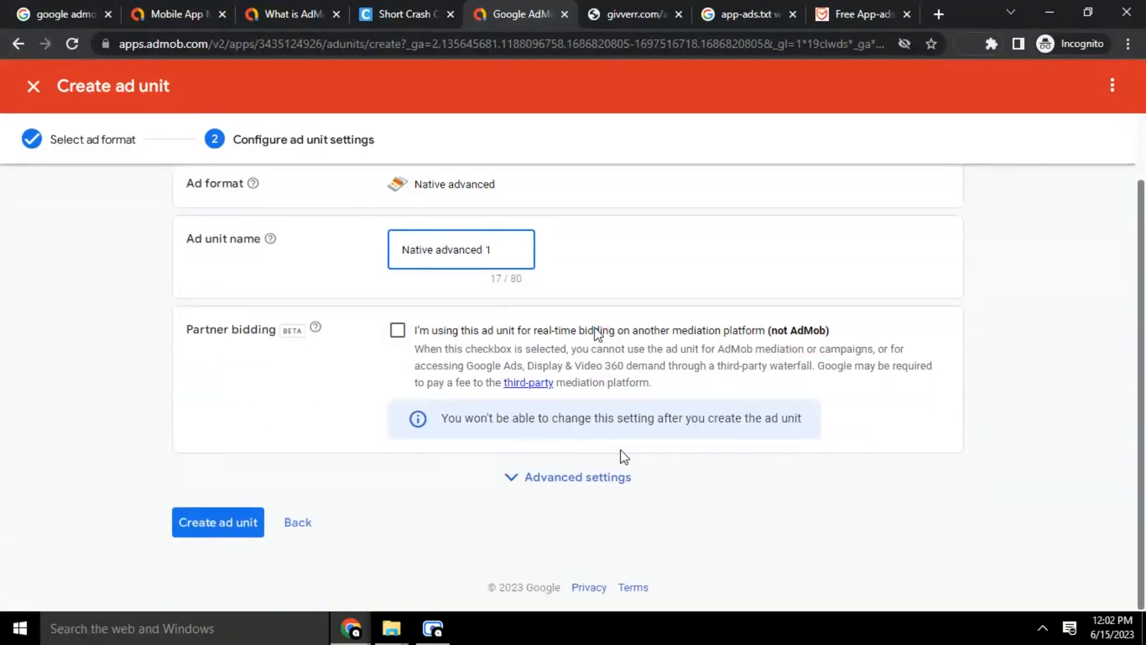
pyautogui.click(543, 478)
pyautogui.scroll(-3, 611, 395)
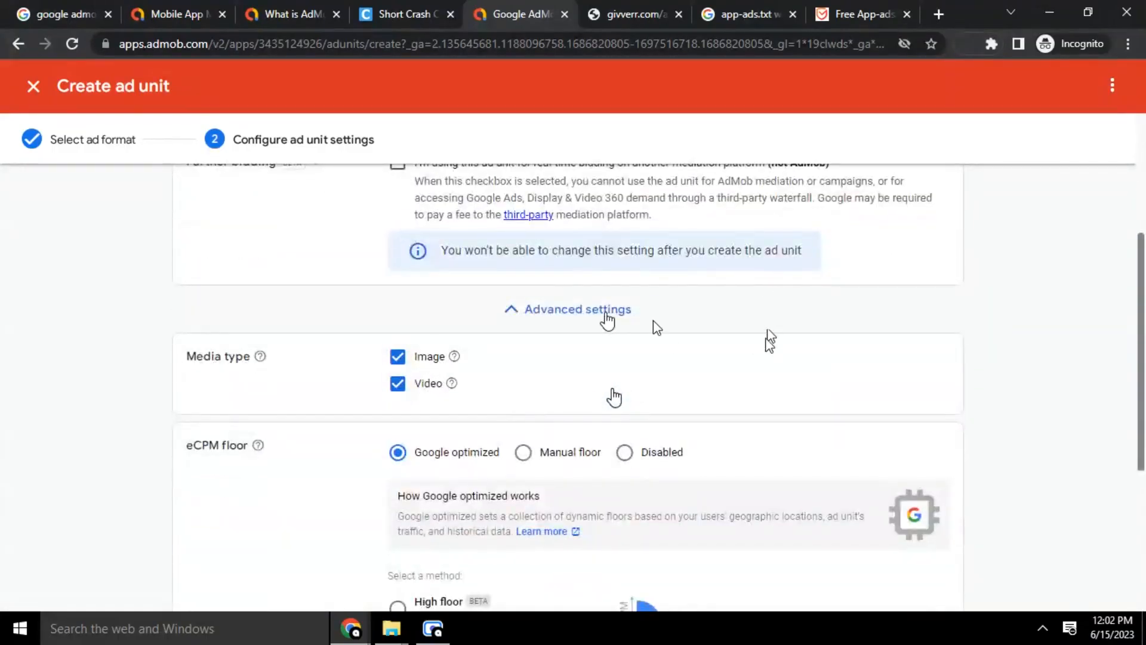
pyautogui.scroll(-1, 276, 480)
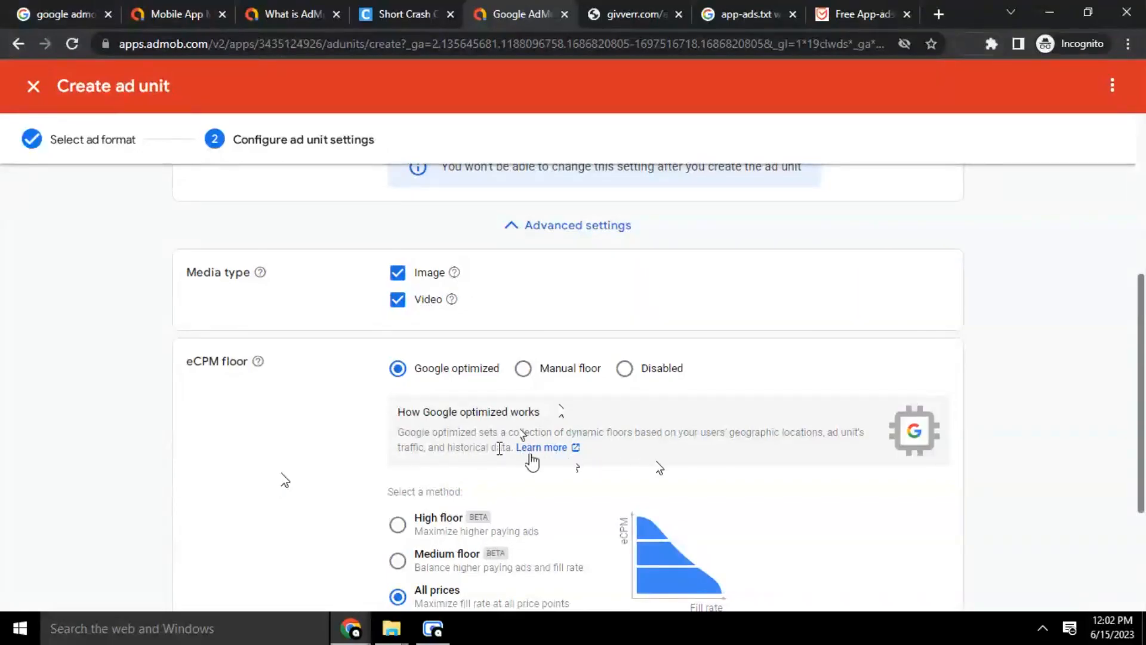
pyautogui.scroll(-3, 460, 346)
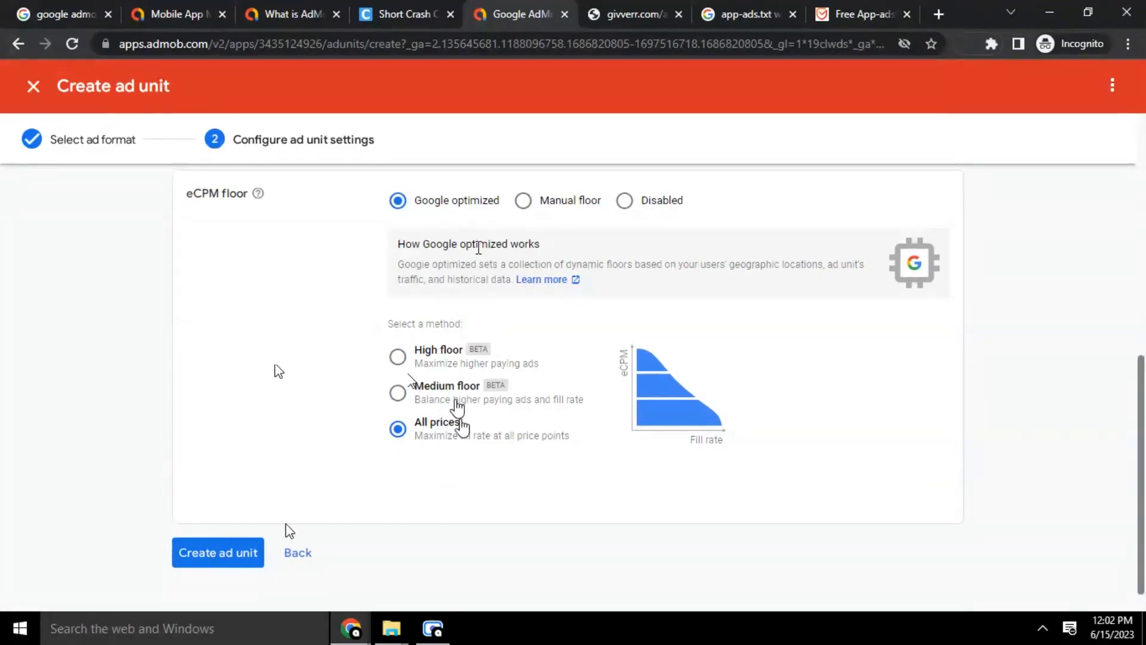
# Create the Native advanced 1 unit, review its implementation instructions, and return to the Ad units list
pyautogui.click(197, 559)
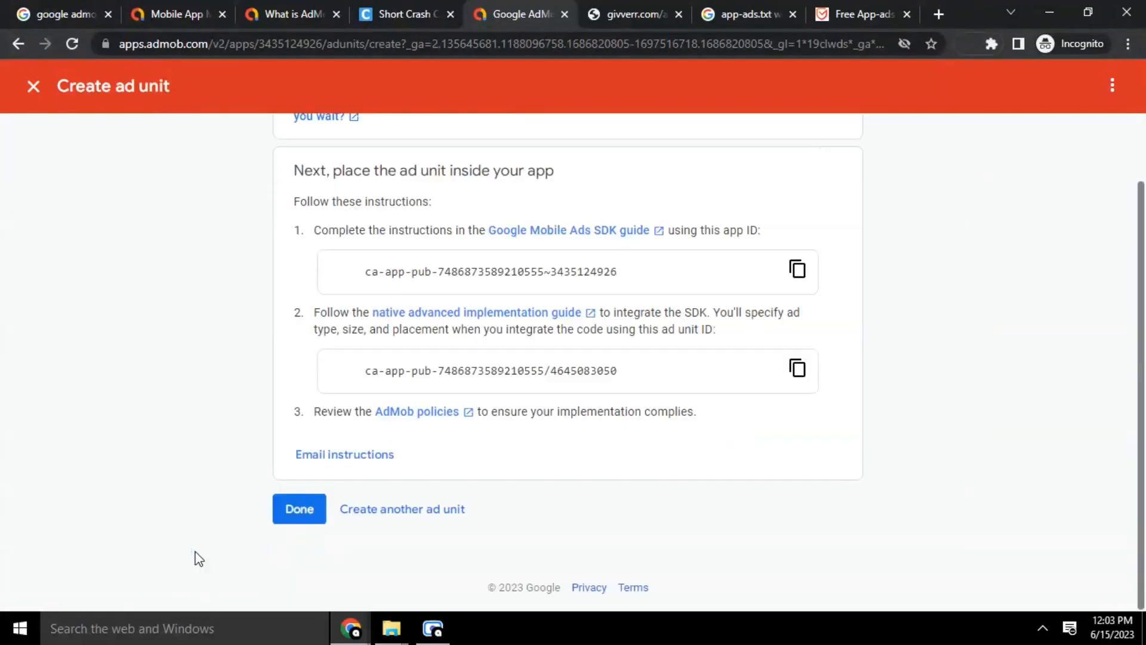
pyautogui.scroll(2, 133, 385)
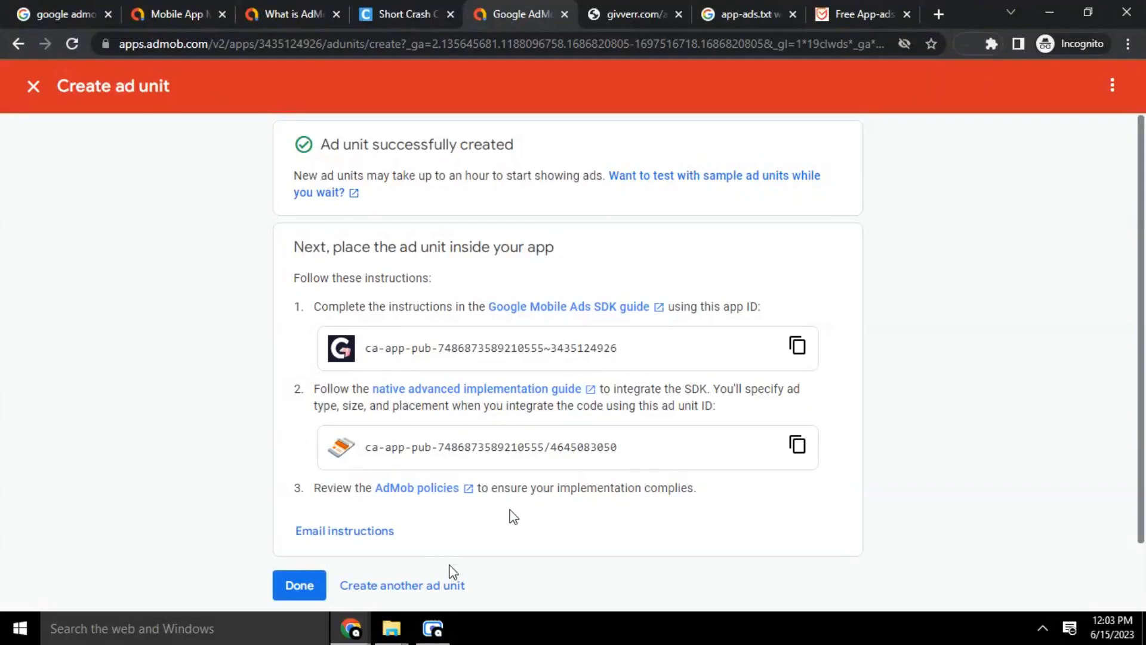
pyautogui.scroll(-1, 544, 436)
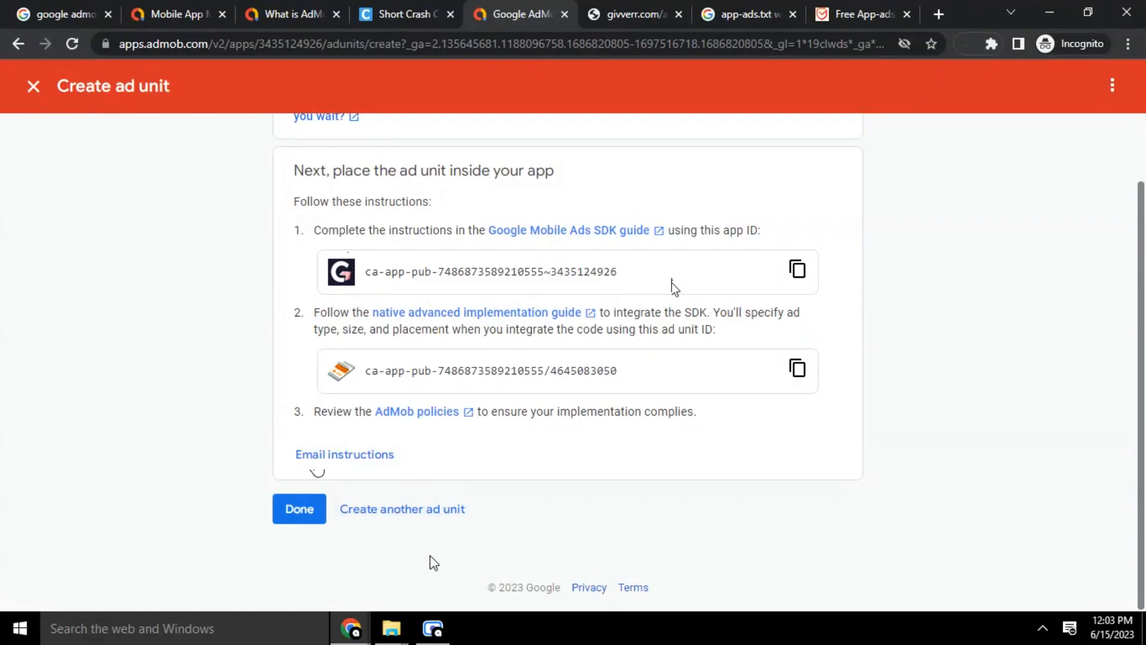
pyautogui.scroll(1, 673, 287)
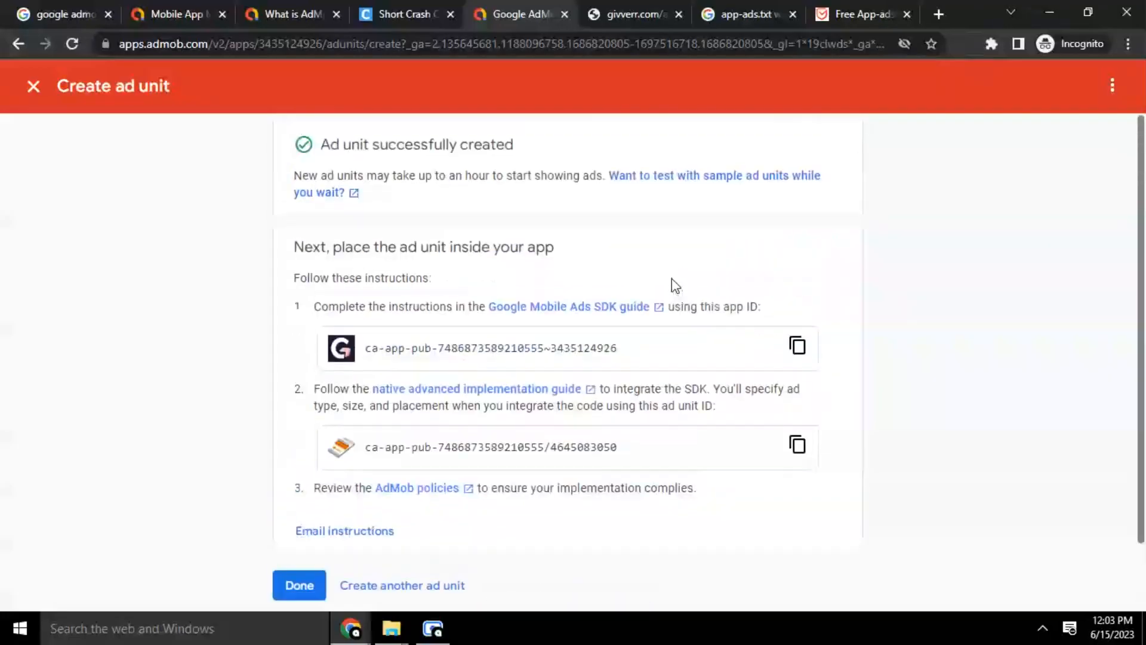
pyautogui.scroll(-1, 671, 280)
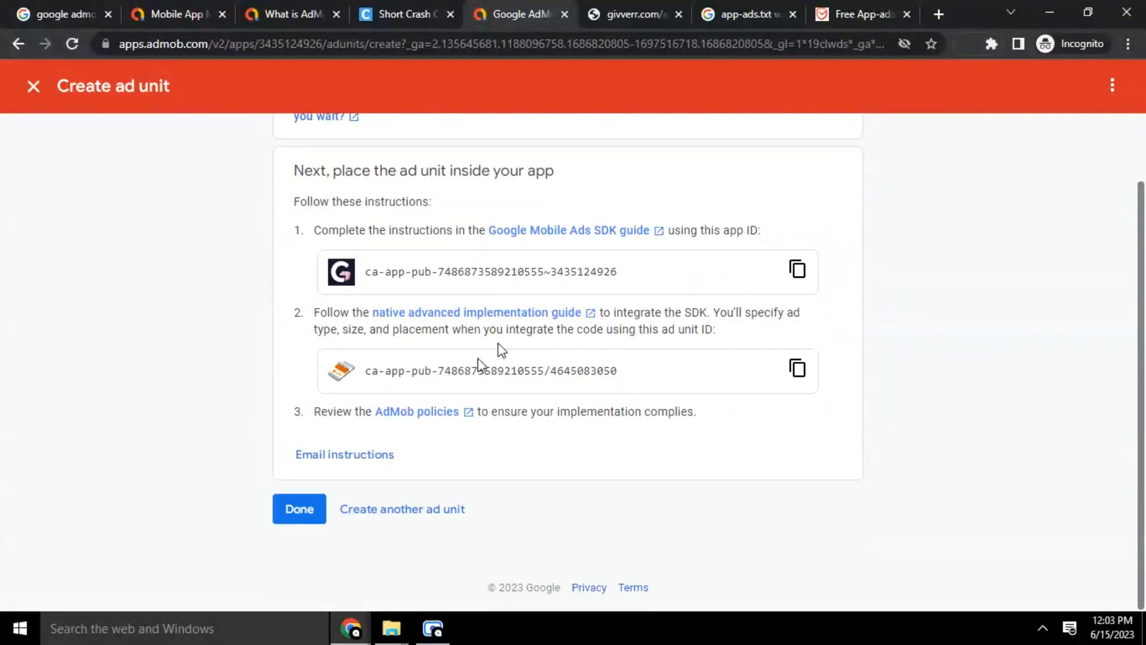
pyautogui.click(298, 511)
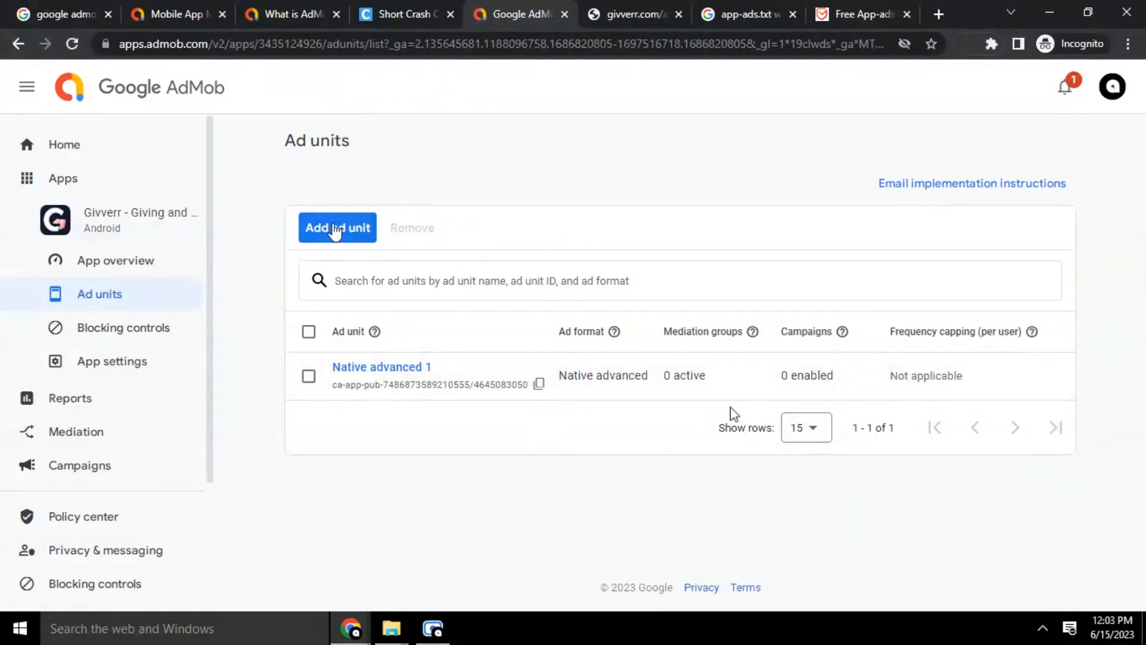
# Begin another Givverr ad unit, bringing up formats including Native advanced and App open
pyautogui.click(335, 229)
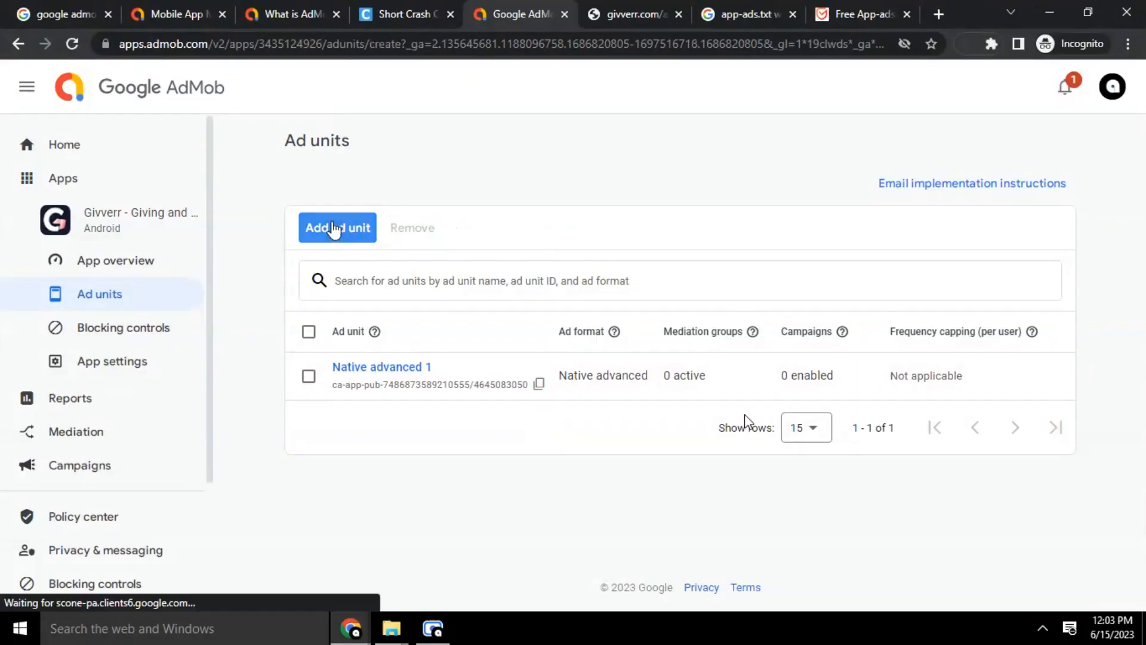
pyautogui.scroll(-5, 346, 328)
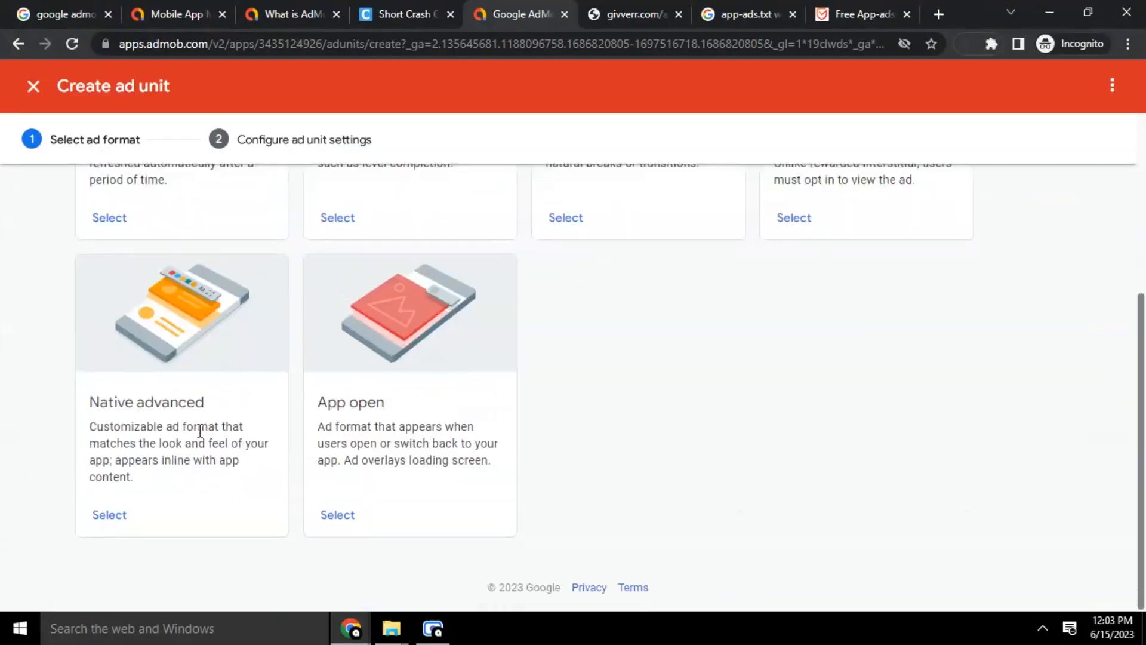
pyautogui.scroll(5, 201, 430)
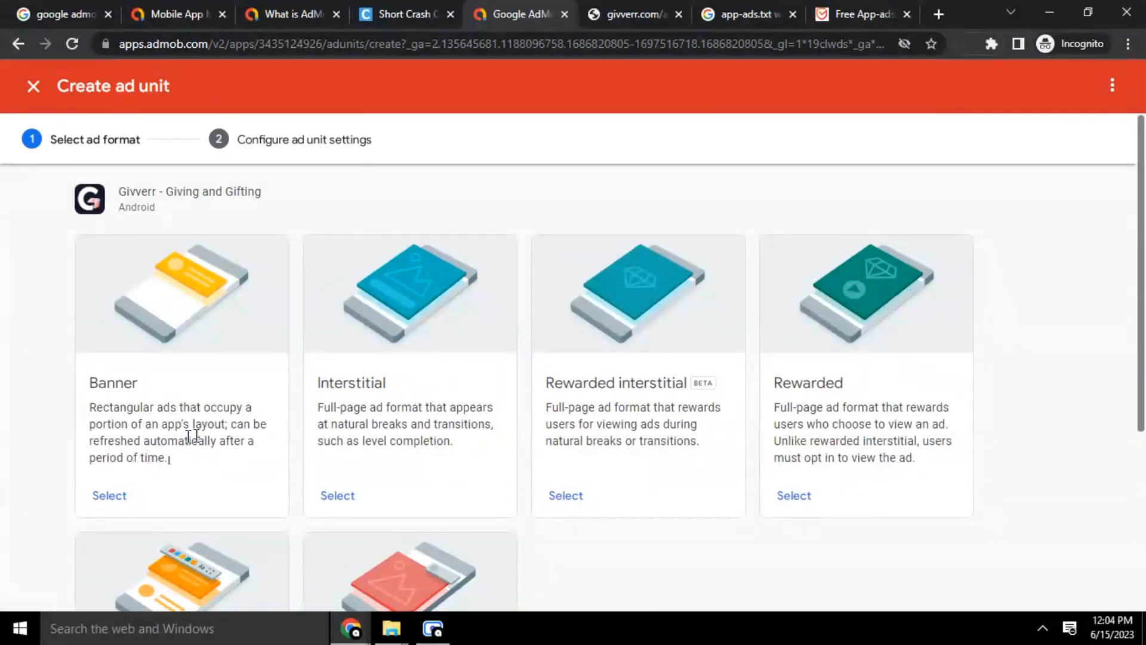
# Choose the Banner format and name the ad unit 'Banner Ad 1'
pyautogui.click(95, 504)
pyautogui.moveTo(450, 268); pyautogui.dragTo(420, 259)
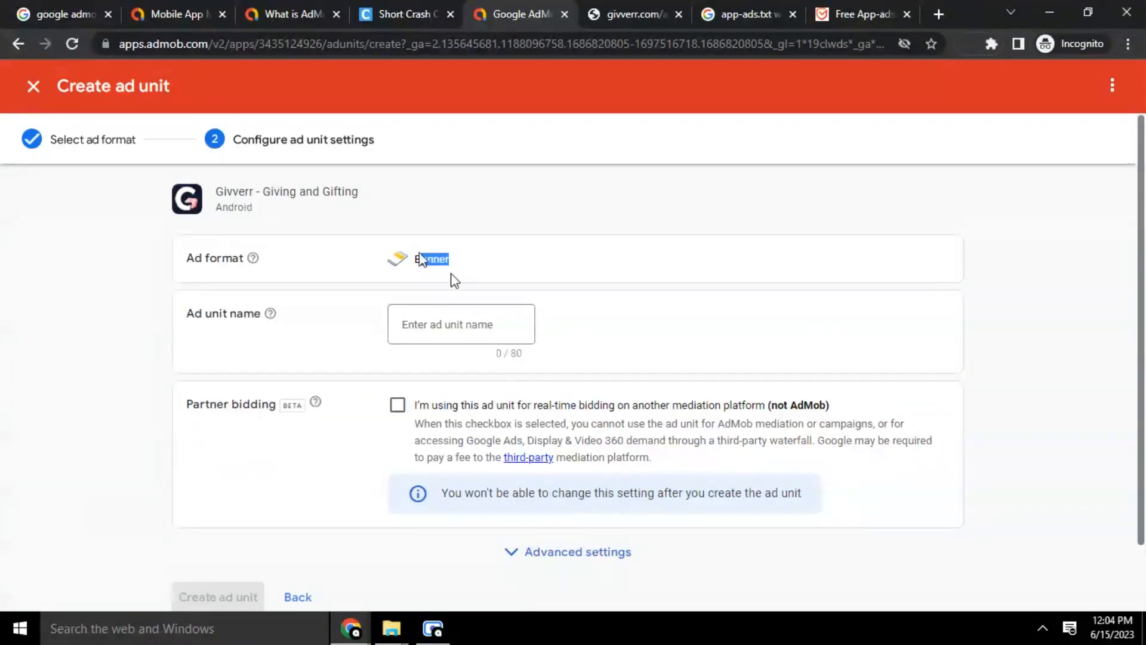
pyautogui.rightClick(452, 266)
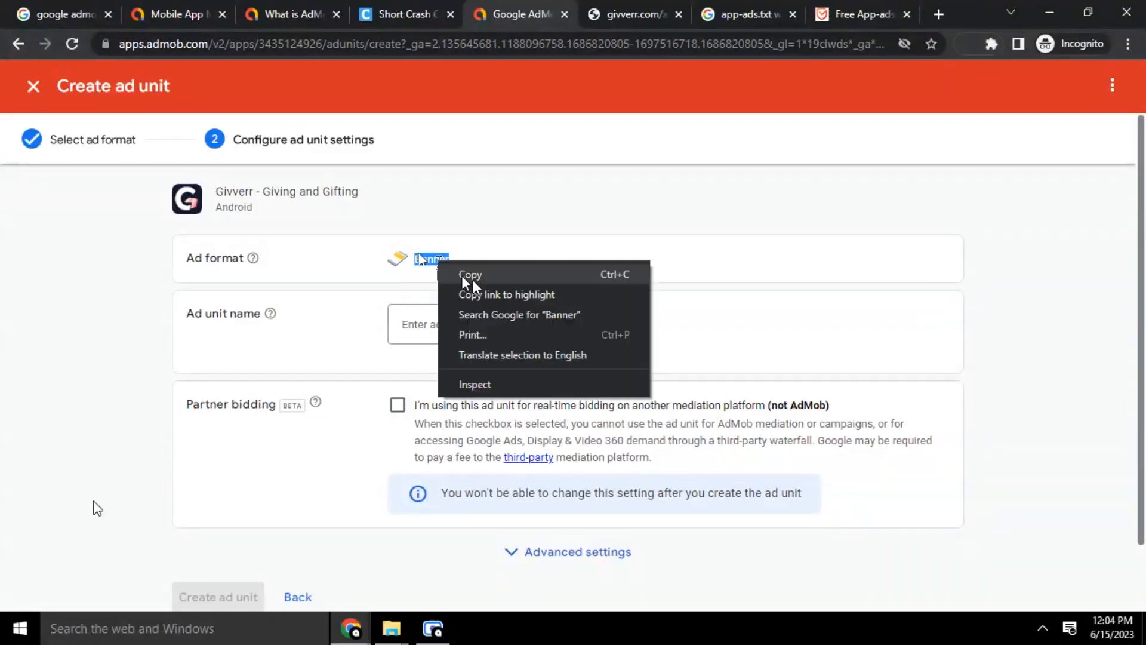
pyautogui.click(462, 275)
pyautogui.click(435, 333)
pyautogui.rightClick(434, 332)
pyautogui.click(482, 432)
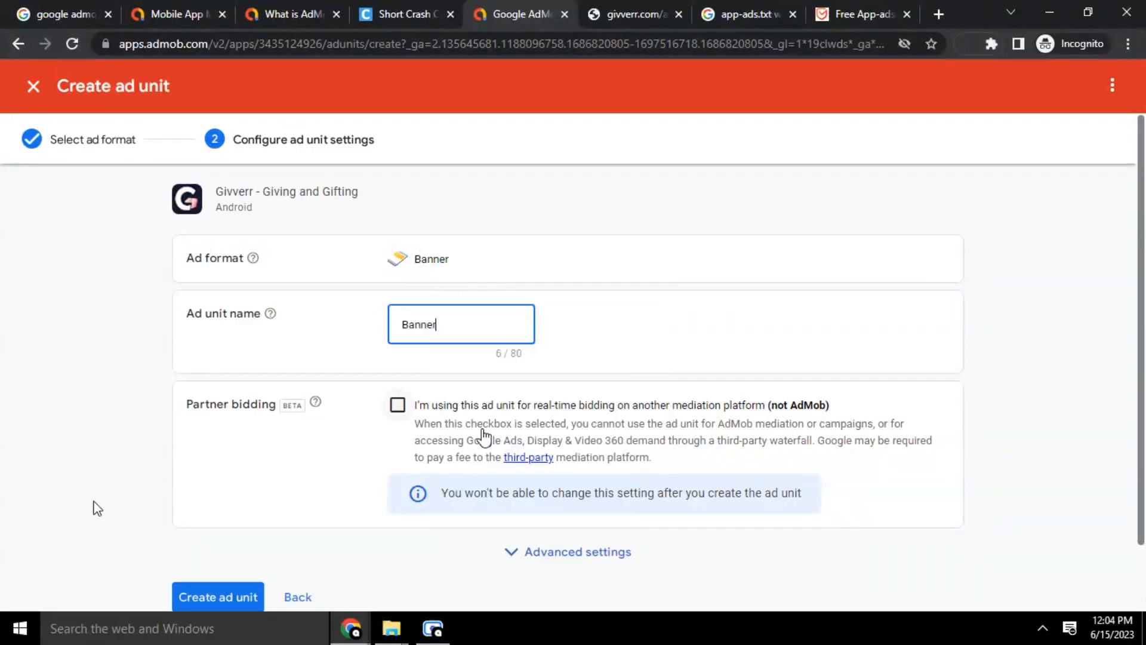
pyautogui.write('Ad 1')
# Review the advanced settings, create the Banner Ad 1 unit, and return to the Ad units list
pyautogui.scroll(-2, 419, 530)
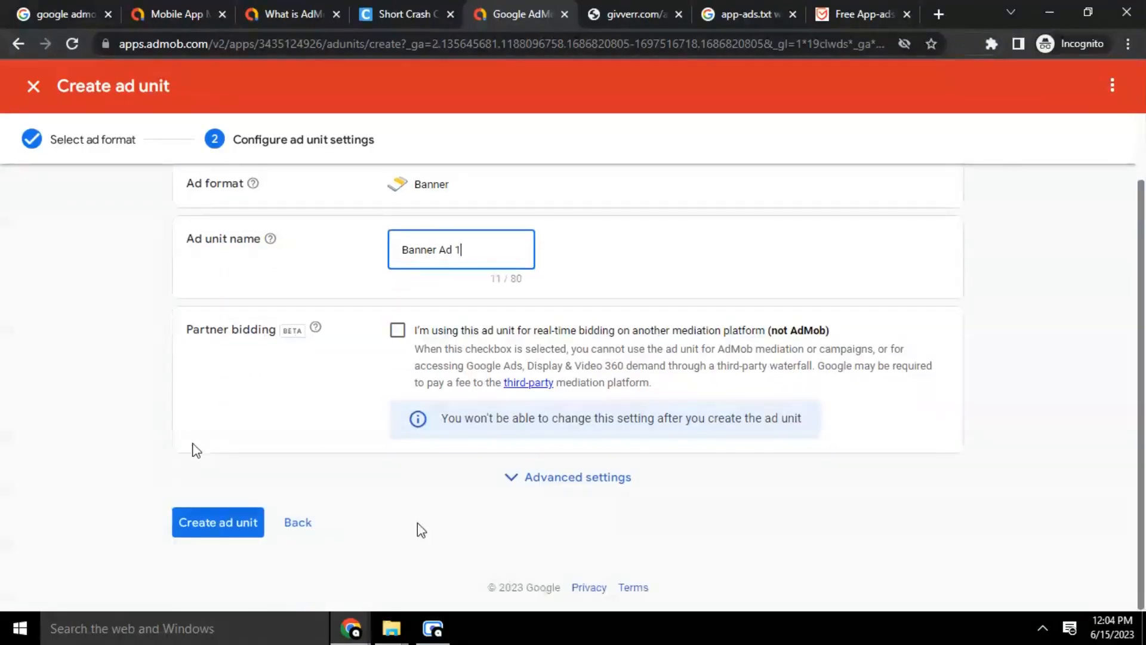
pyautogui.click(582, 477)
pyautogui.scroll(-5, 512, 378)
pyautogui.scroll(-3, 580, 392)
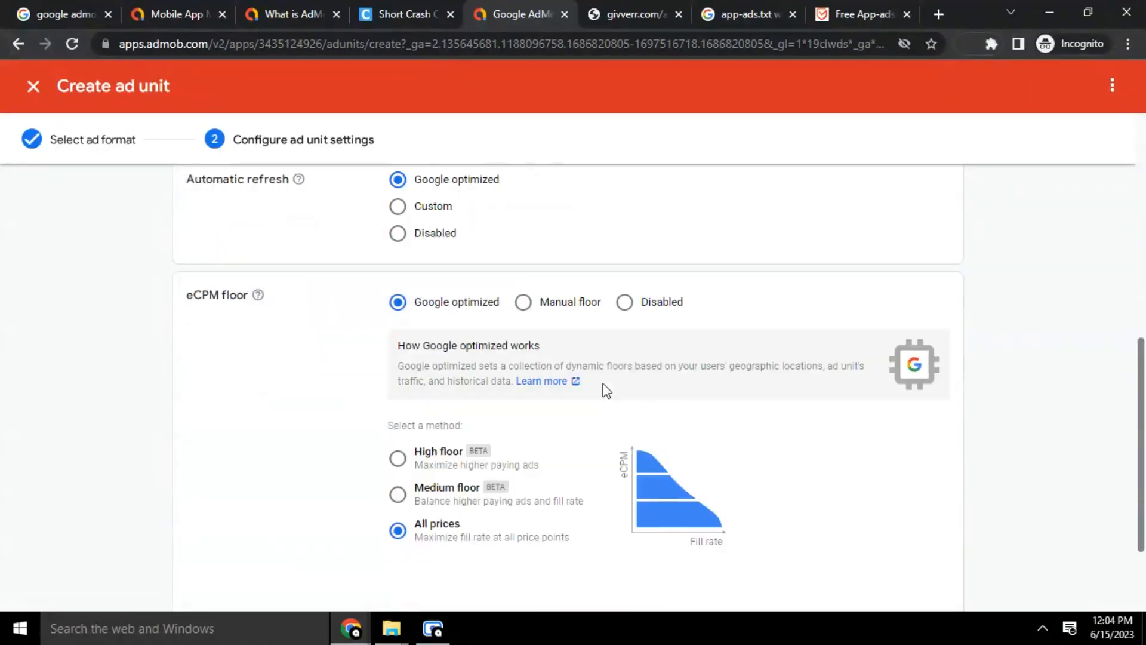
pyautogui.scroll(4, 622, 320)
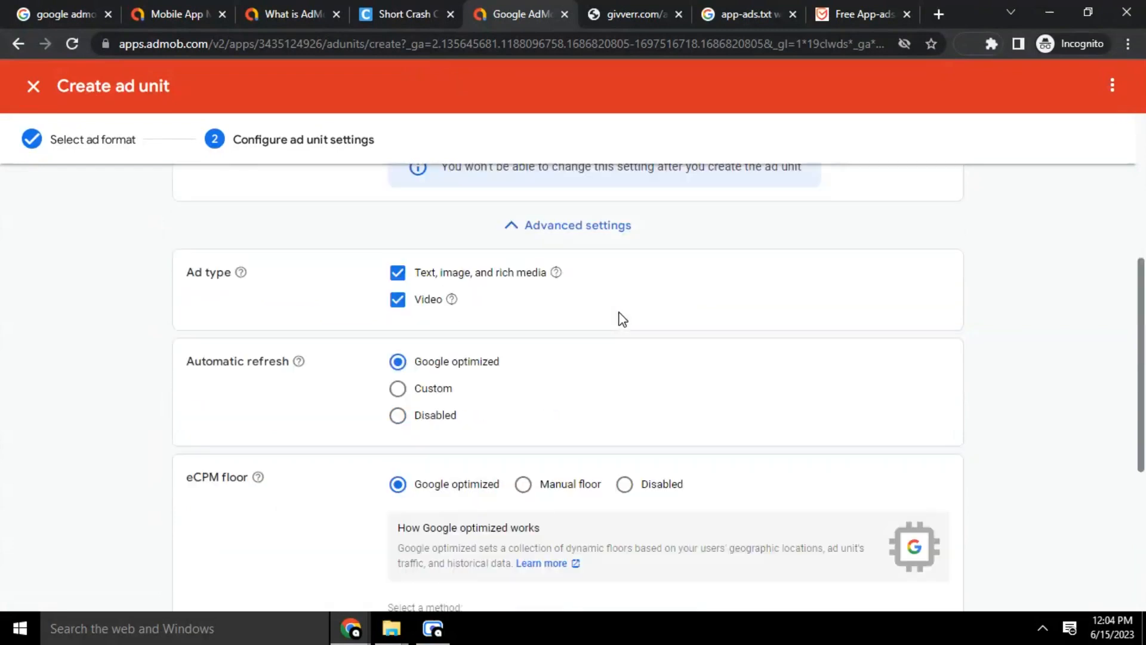
pyautogui.scroll(-4, 450, 450)
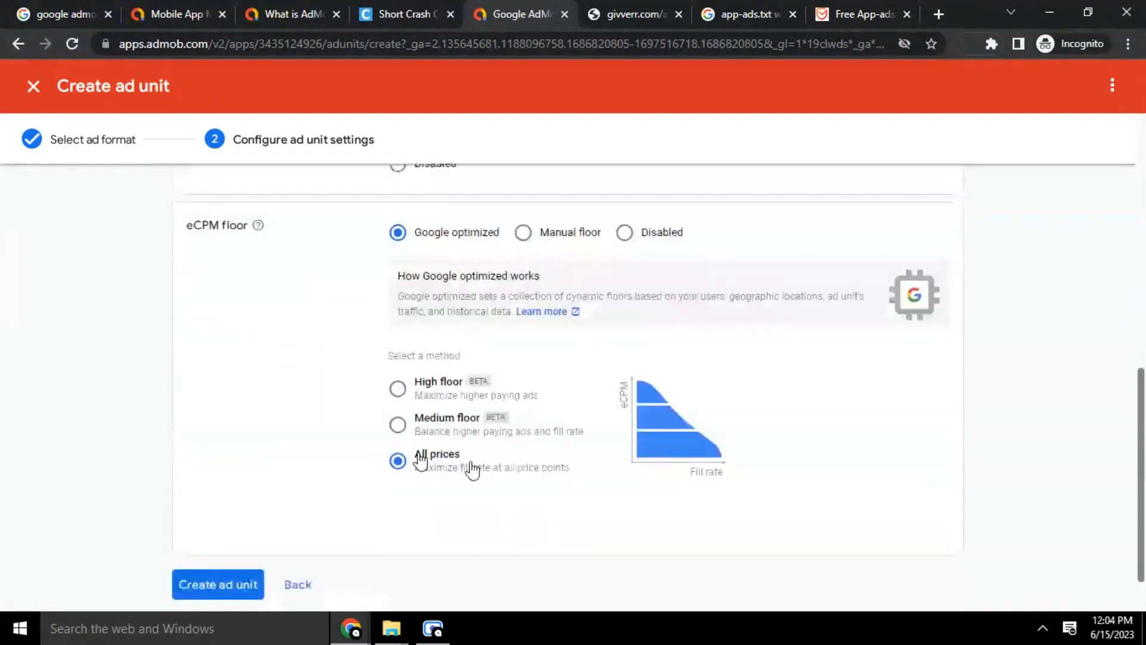
pyautogui.scroll(-1, 588, 466)
pyautogui.scroll(2, 678, 379)
pyautogui.scroll(-1, 391, 365)
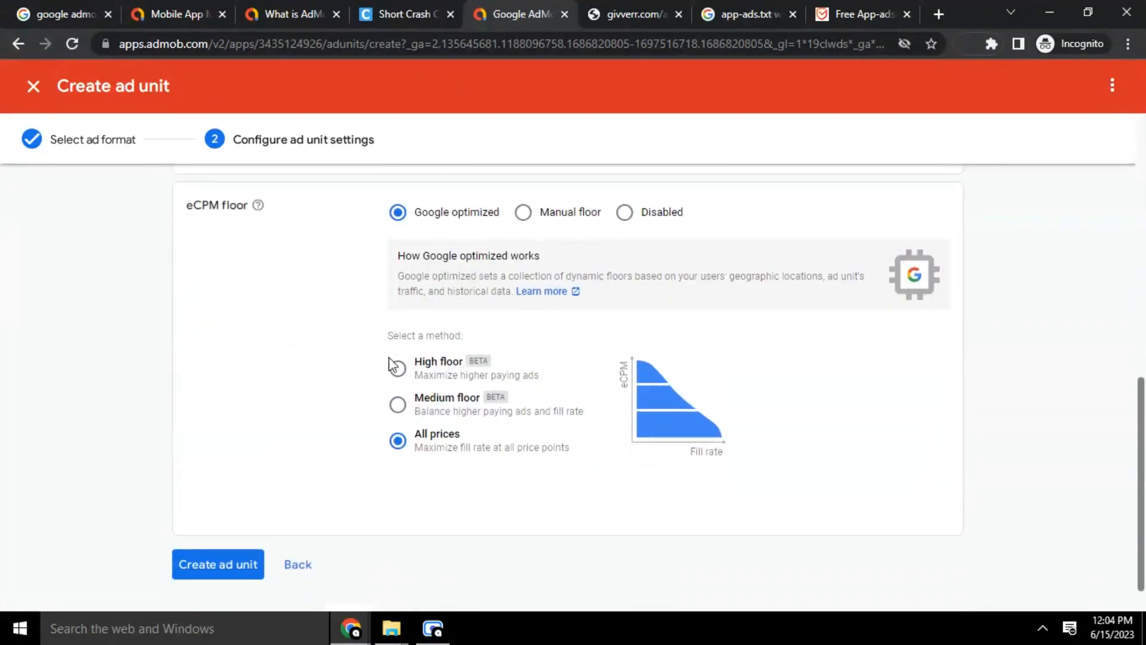
pyautogui.scroll(-1, 392, 366)
pyautogui.click(205, 524)
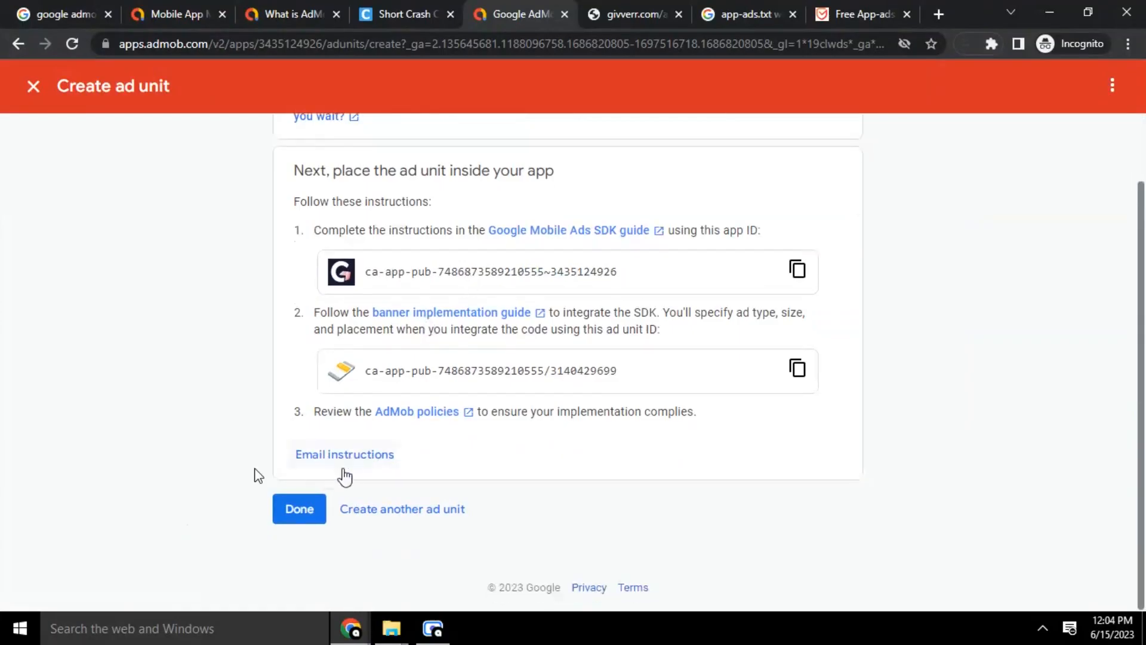
pyautogui.click(310, 512)
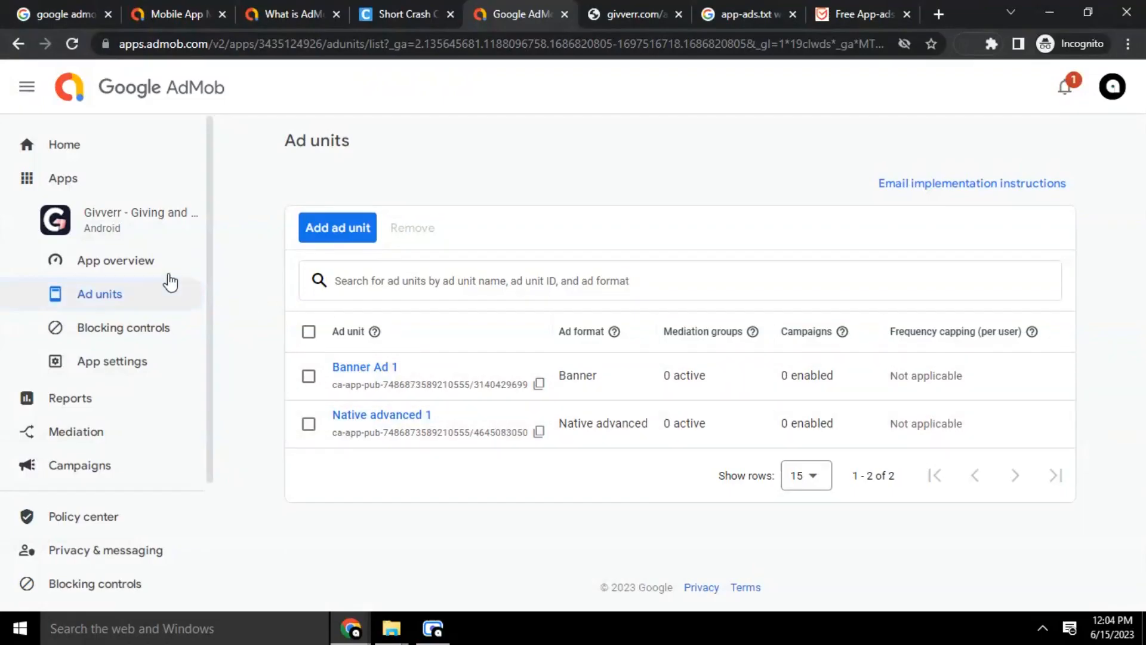
# Return to the Givverr app overview, still Getting ready with $0.00 estimated earnings
pyautogui.click(134, 262)
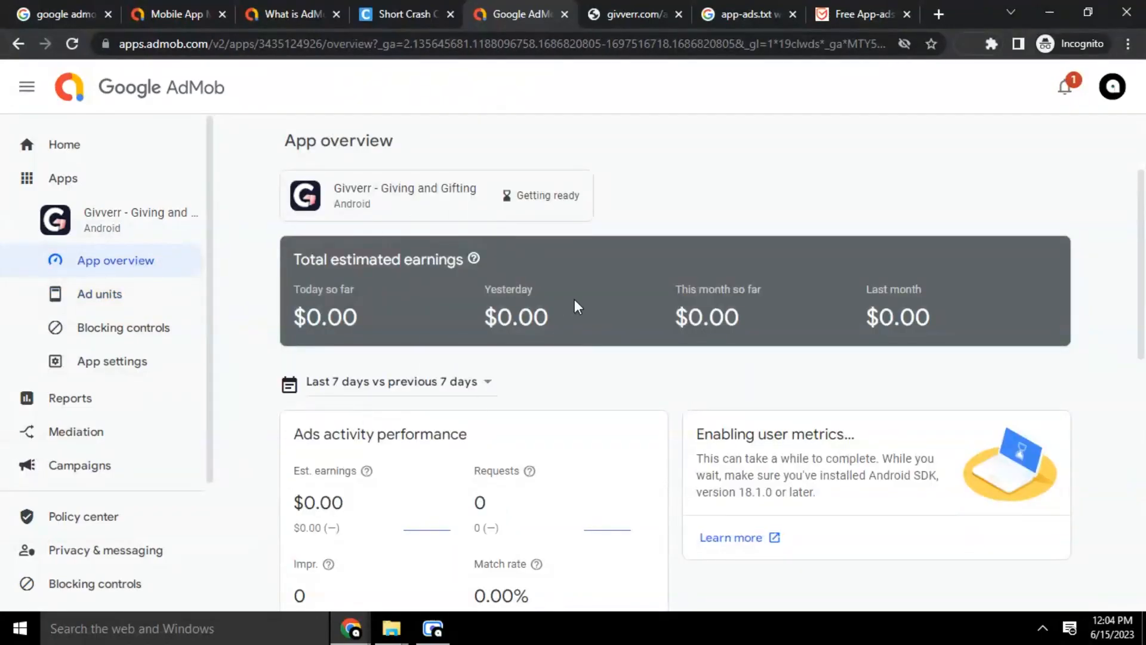
pyautogui.scroll(-8, 506, 488)
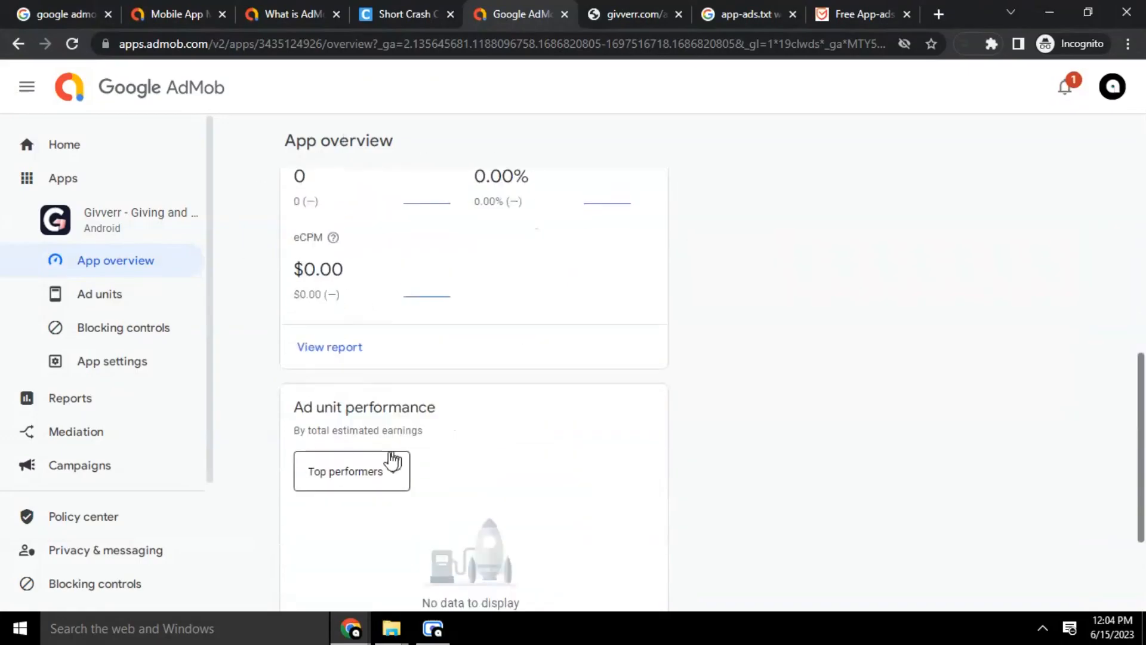
pyautogui.scroll(8, 477, 463)
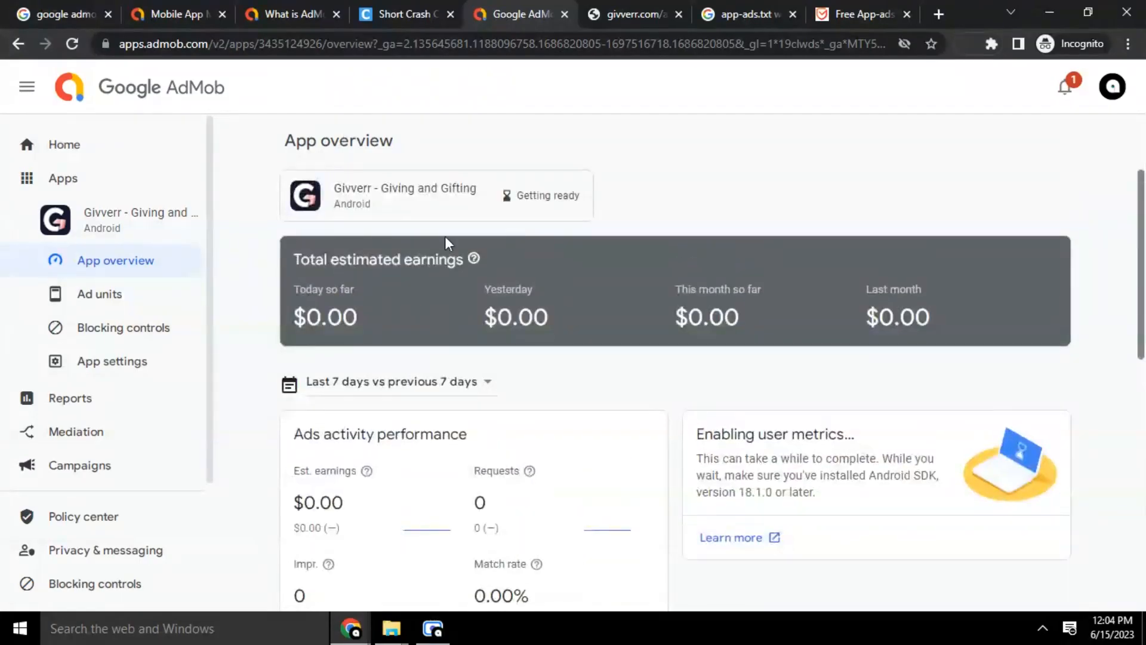